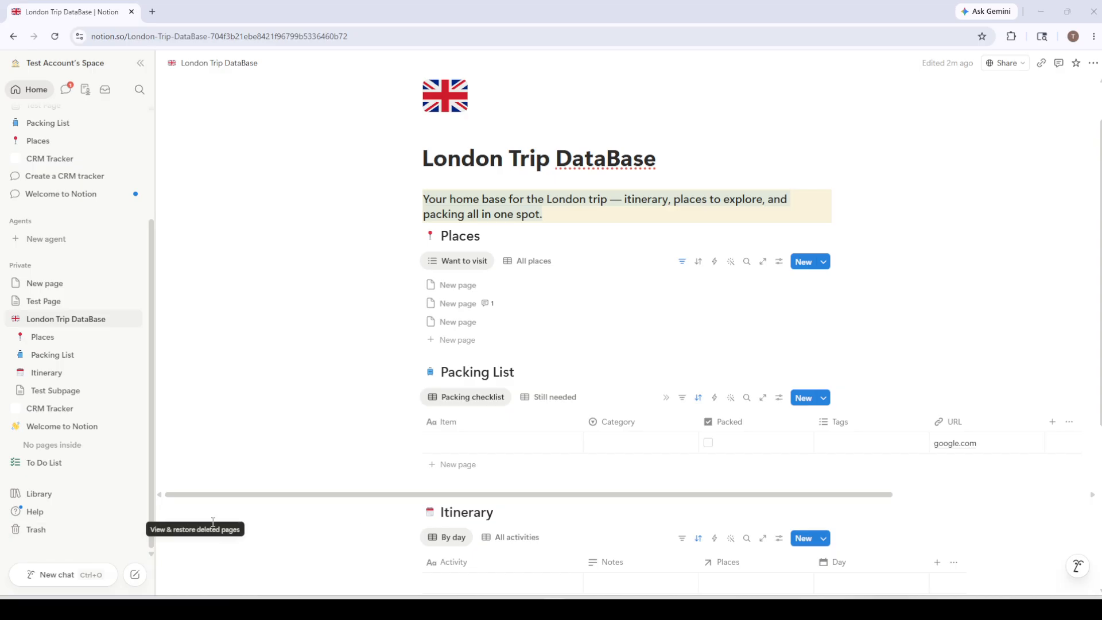
# Step: Delete the Packed property from the Packing List database
pyautogui.click(792, 425)
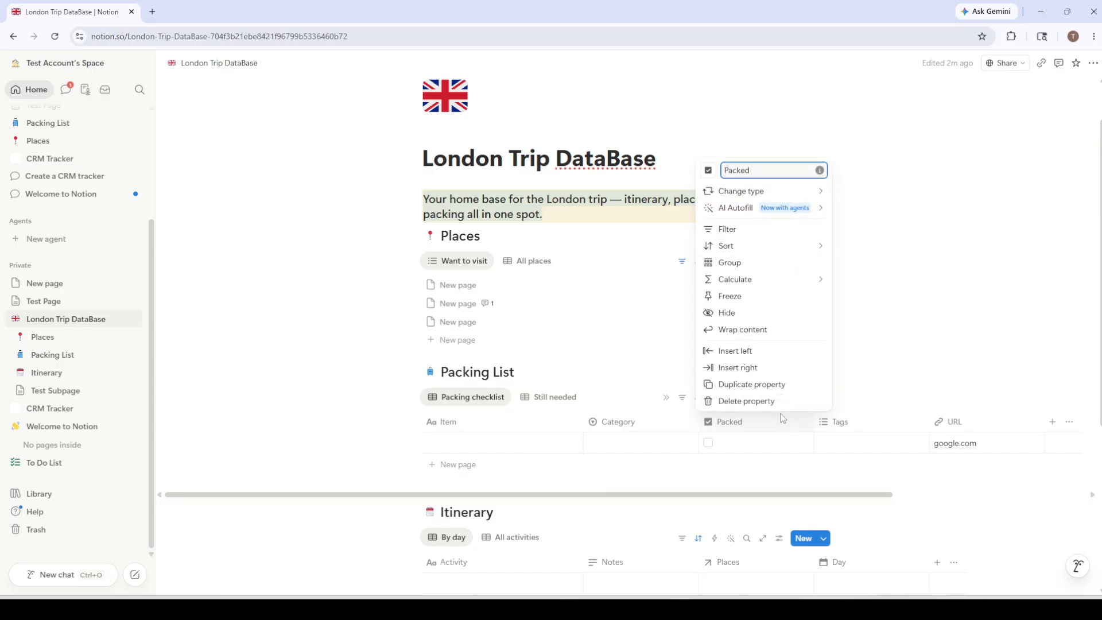
pyautogui.click(755, 400)
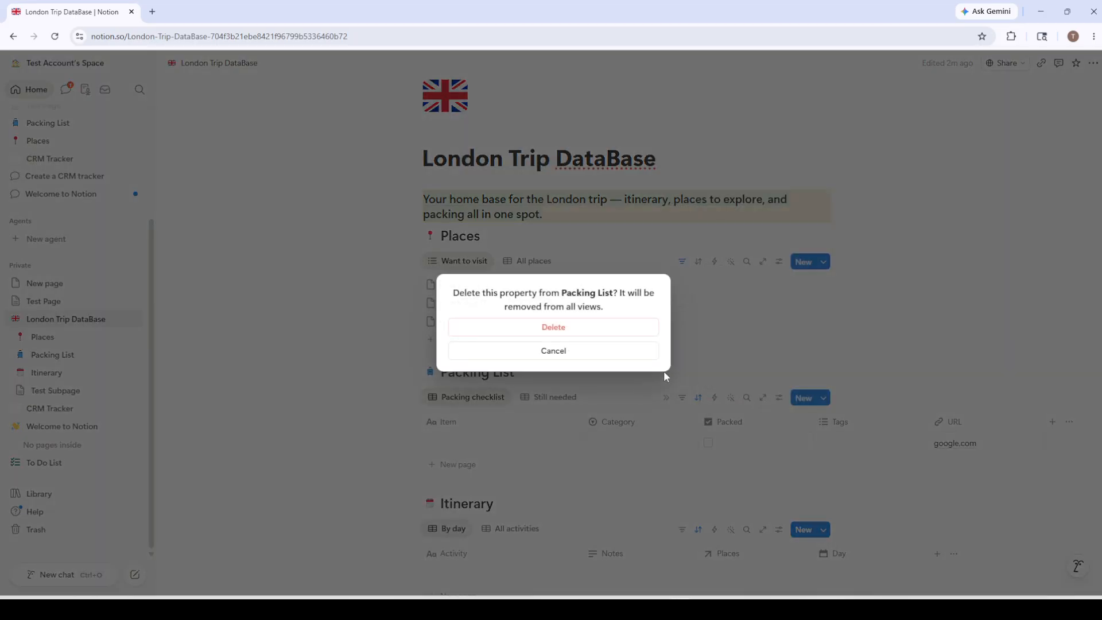
pyautogui.click(570, 327)
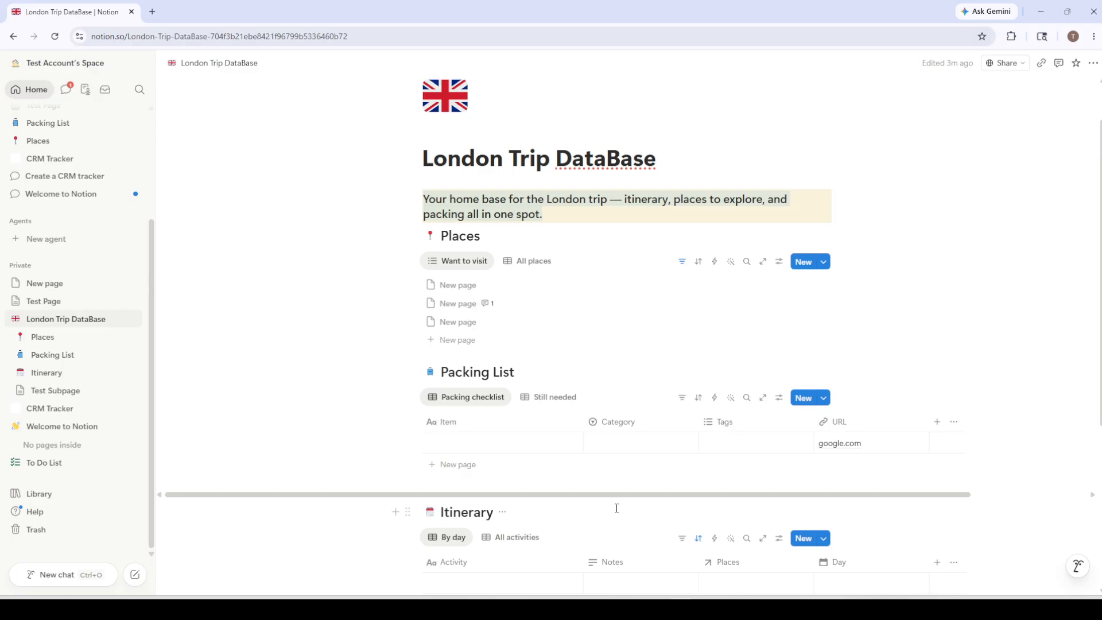
# Step: Add a new Checkbox property to the end of the Packing List table
pyautogui.scroll(-5, 515, 429)
pyautogui.scroll(6, 532, 417)
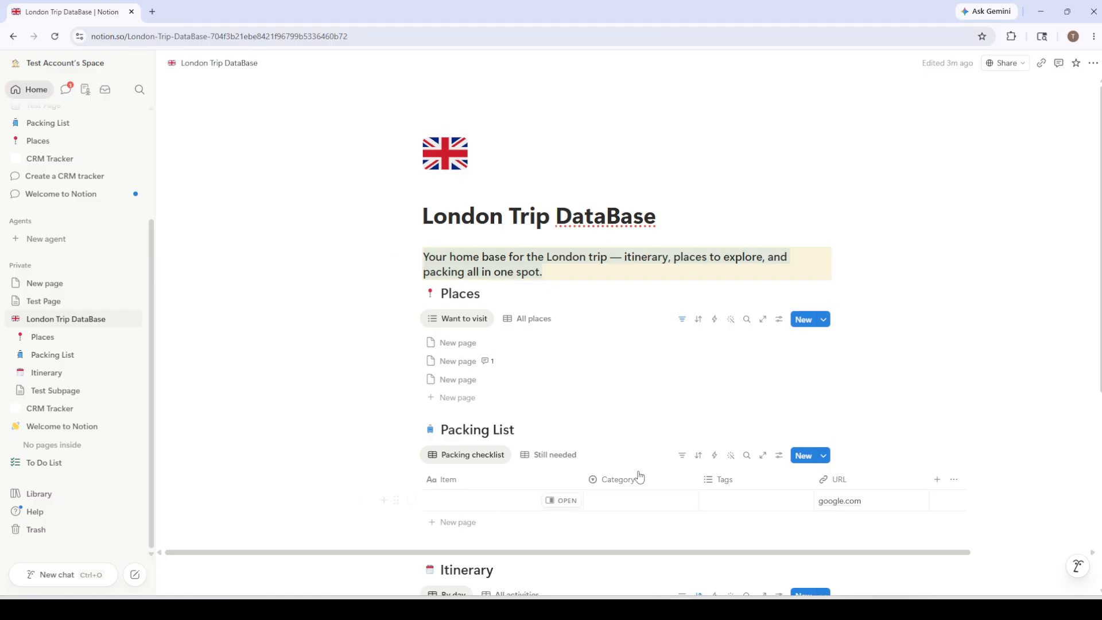
pyautogui.scroll(-1, 578, 476)
pyautogui.scroll(-5, 578, 476)
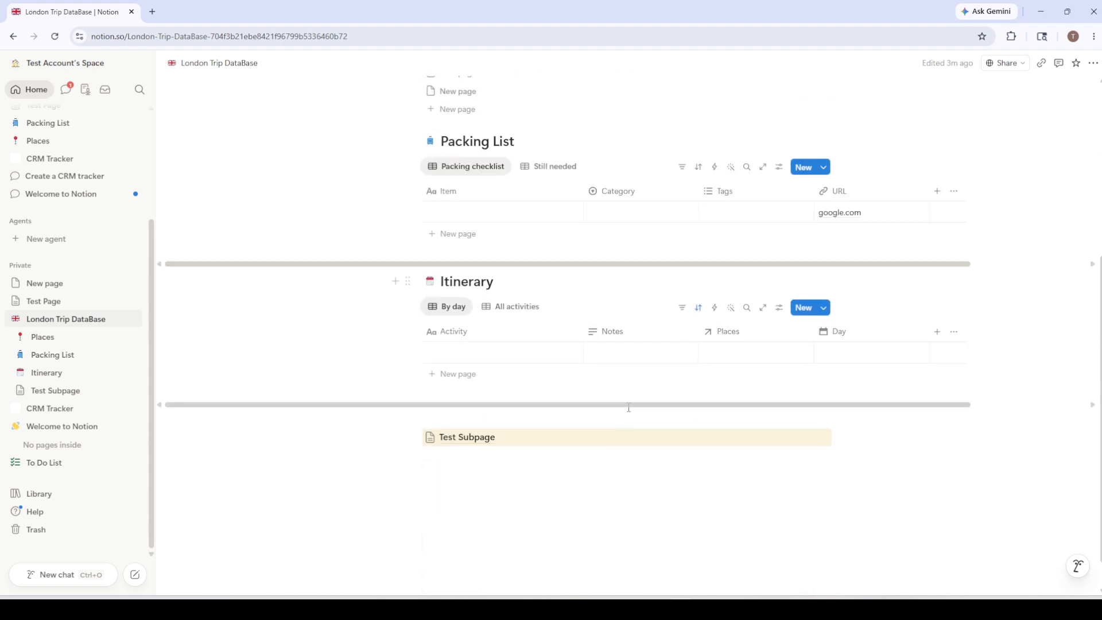
pyautogui.scroll(2, 534, 294)
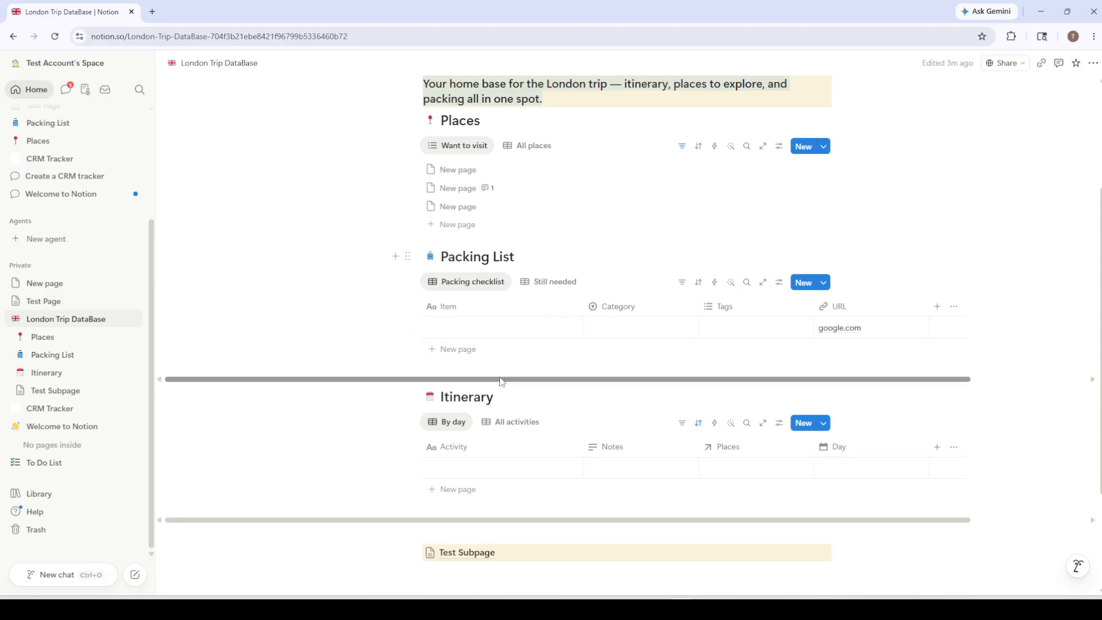
pyautogui.moveTo(501, 380); pyautogui.dragTo(683, 381)
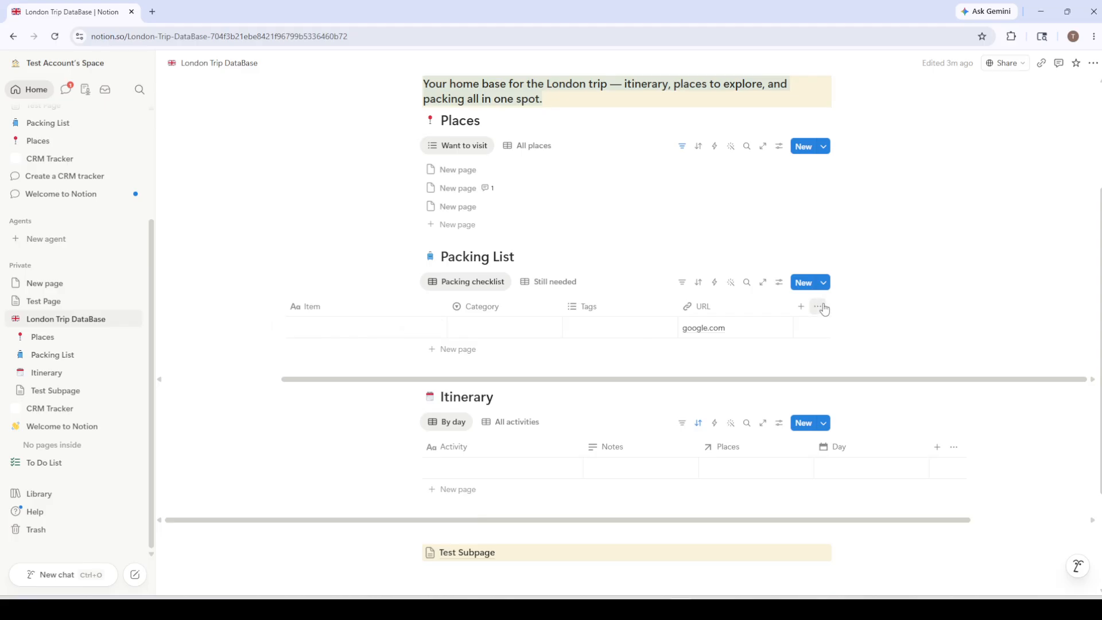
pyautogui.click(802, 308)
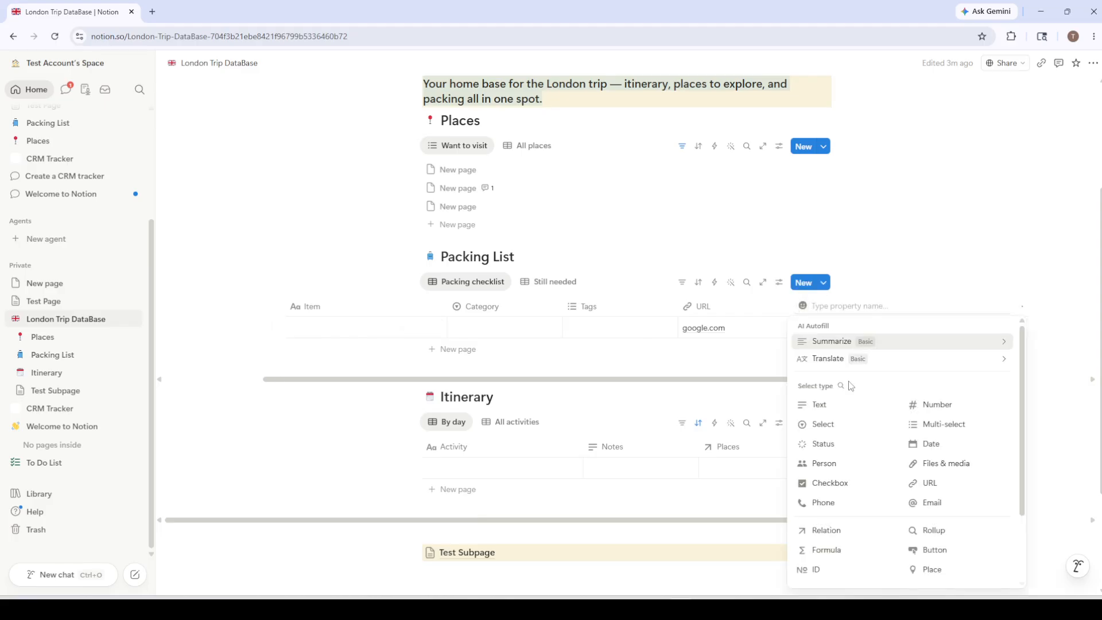
pyautogui.scroll(-1, 914, 420)
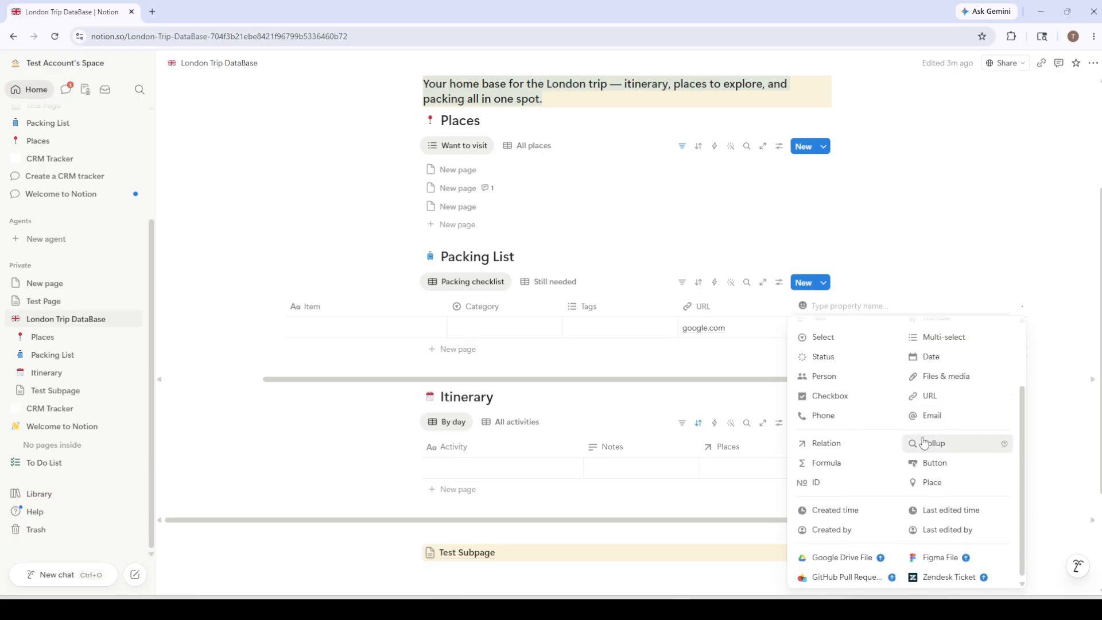
pyautogui.scroll(1, 928, 447)
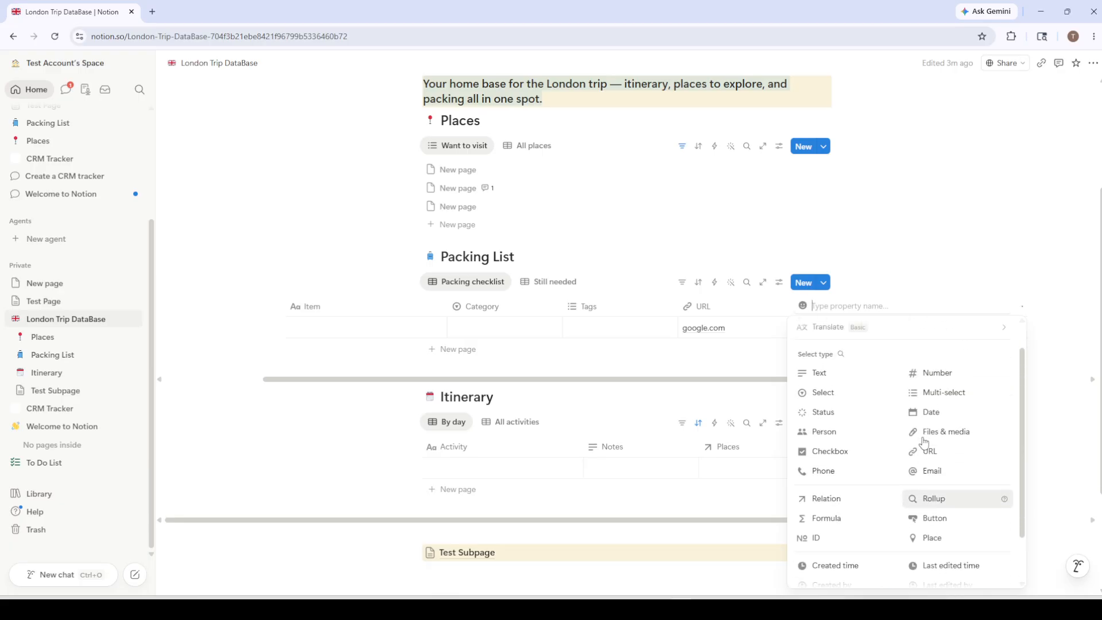
pyautogui.click(826, 457)
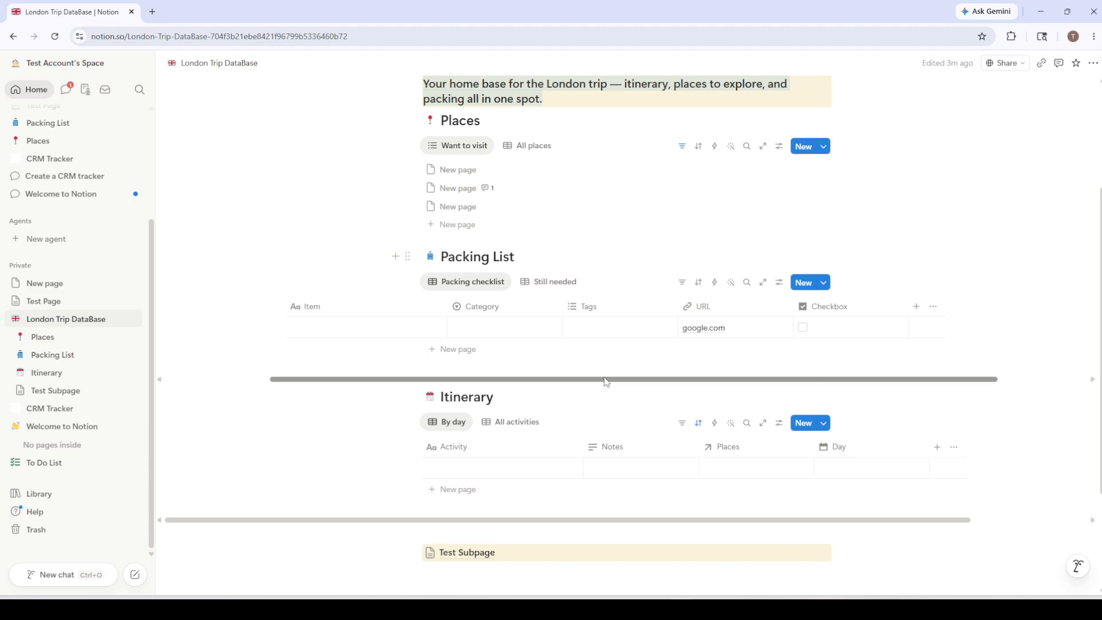
# Step: Rename the new Checkbox property to Status
pyautogui.moveTo(610, 380); pyautogui.dragTo(701, 380)
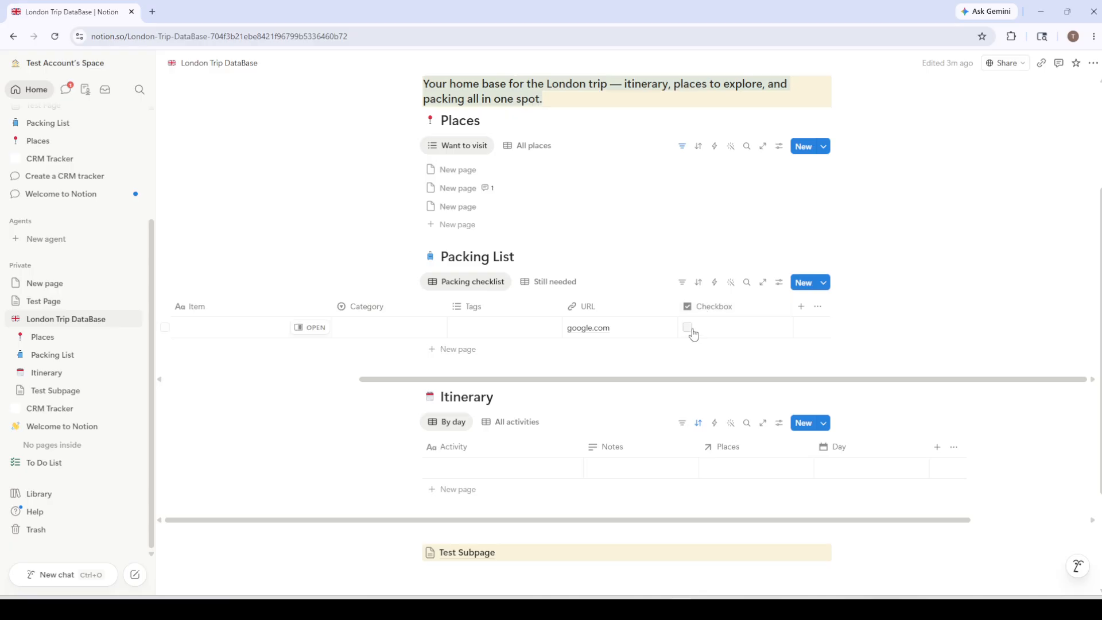
pyautogui.click(693, 334)
pyautogui.click(715, 326)
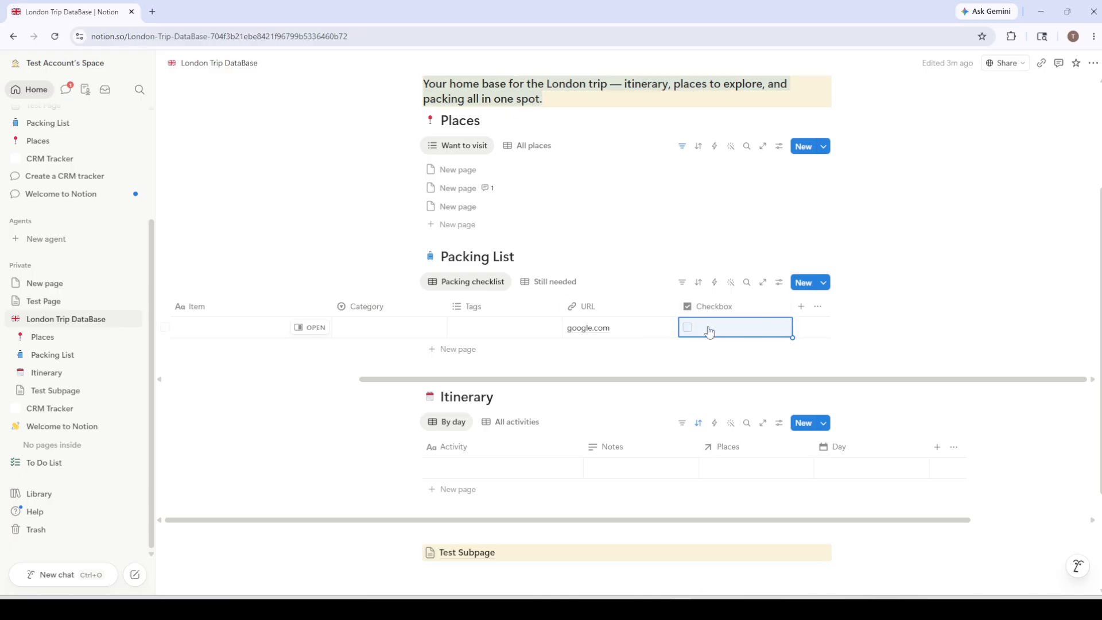
pyautogui.click(720, 309)
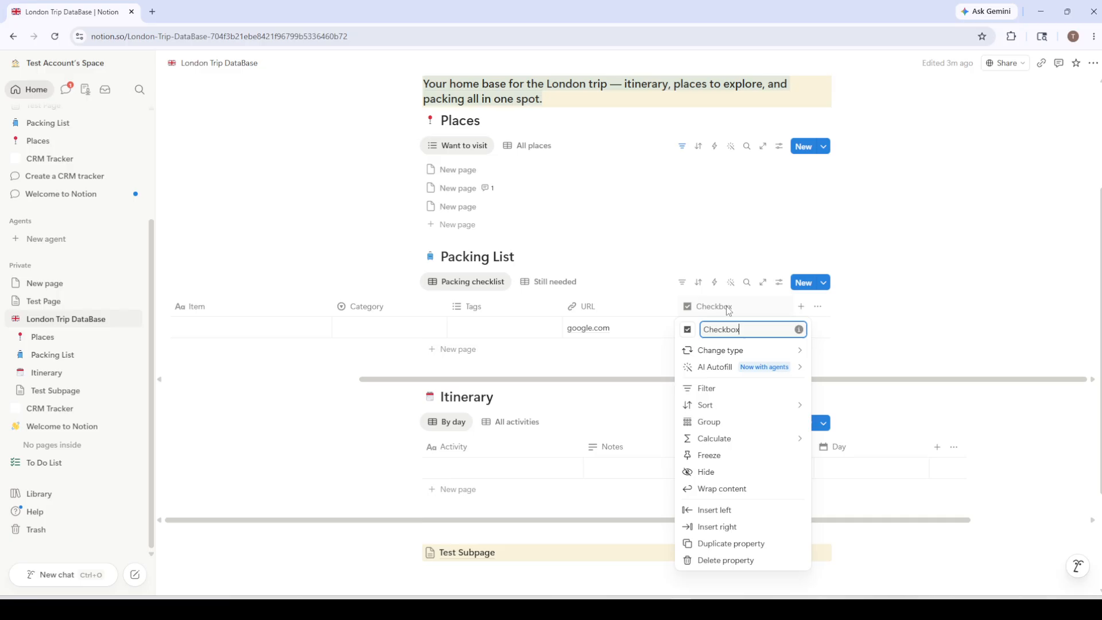
pyautogui.moveTo(746, 329); pyautogui.dragTo(701, 329)
pyautogui.write('Status')
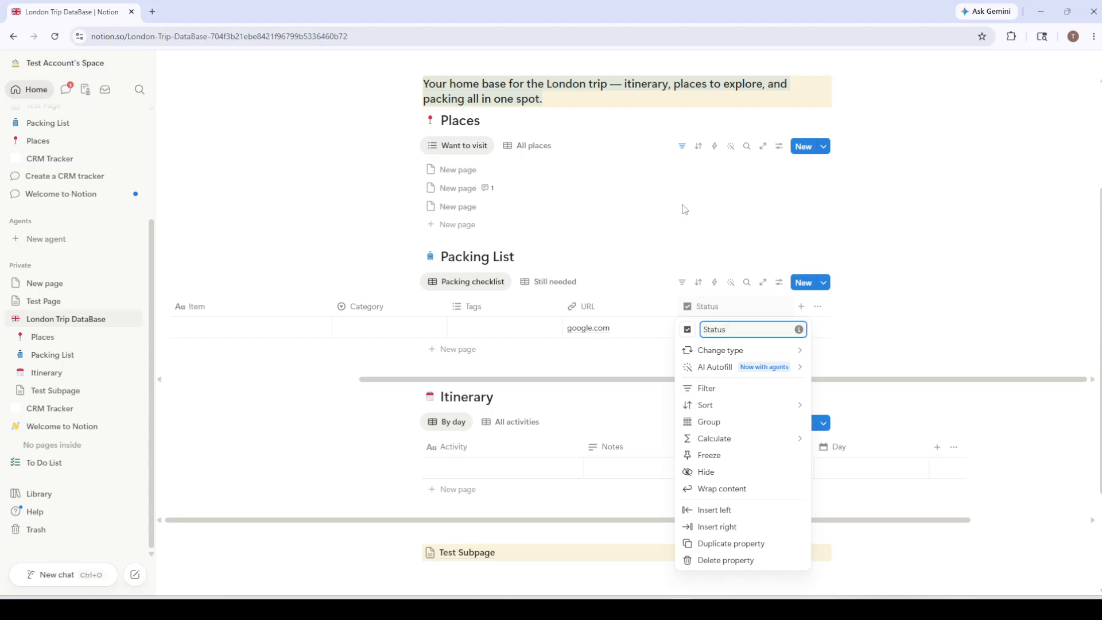
pyautogui.press('Escape')
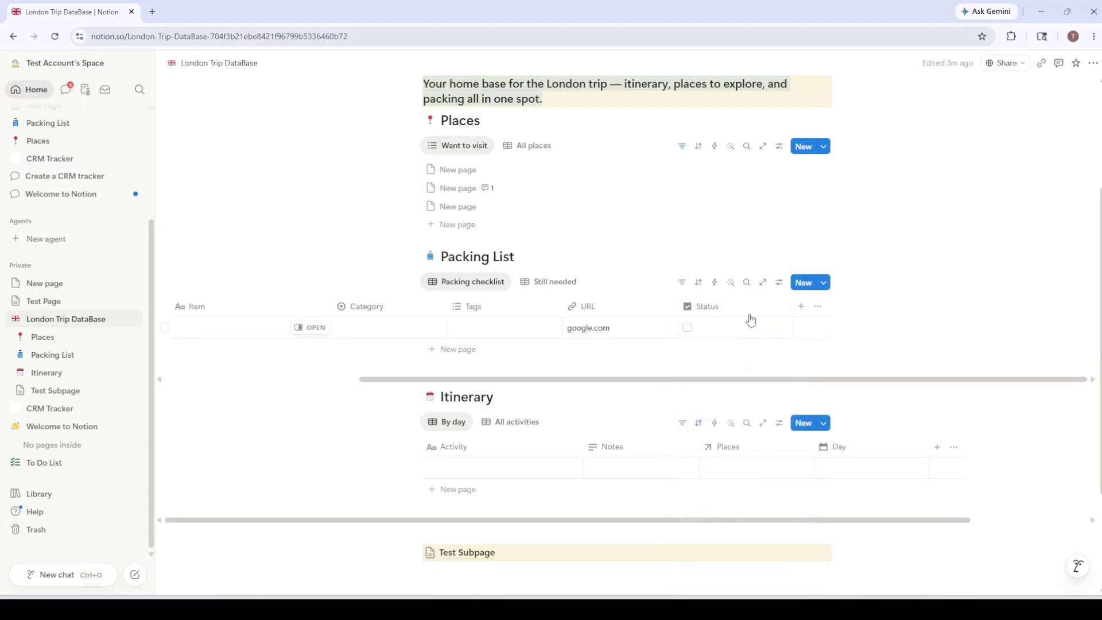
# Step: Tick and untick the Status checkbox for the first packing item
pyautogui.click(692, 332)
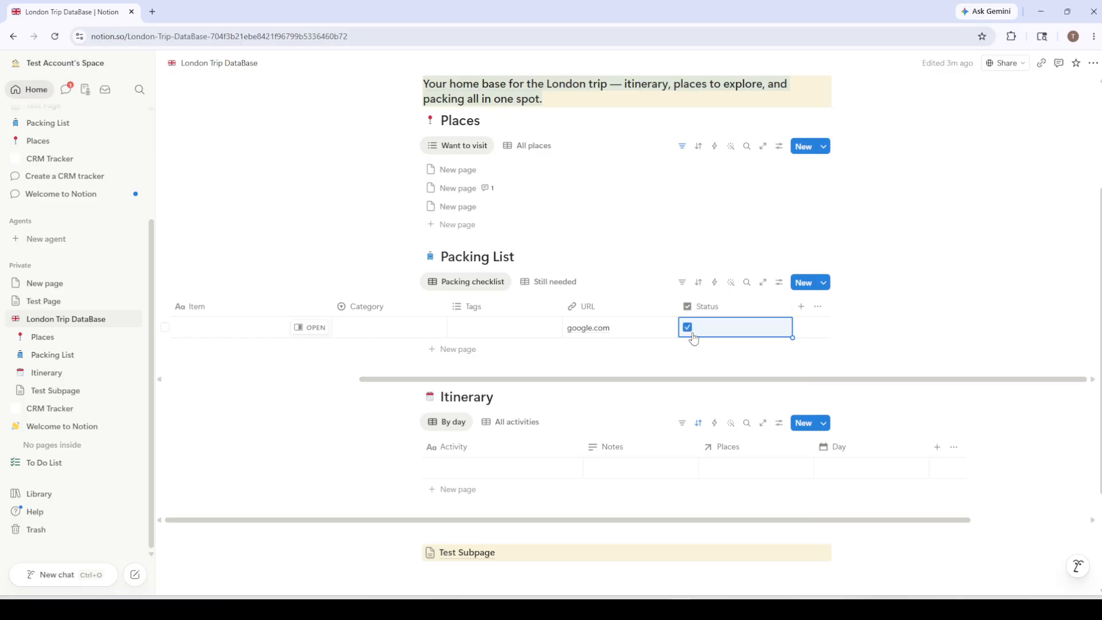
pyautogui.click(692, 334)
pyautogui.click(689, 331)
pyautogui.click(688, 327)
# Step: Rename the Status property to "Is it already packed?" and toggle its checkbox on and off
pyautogui.click(726, 308)
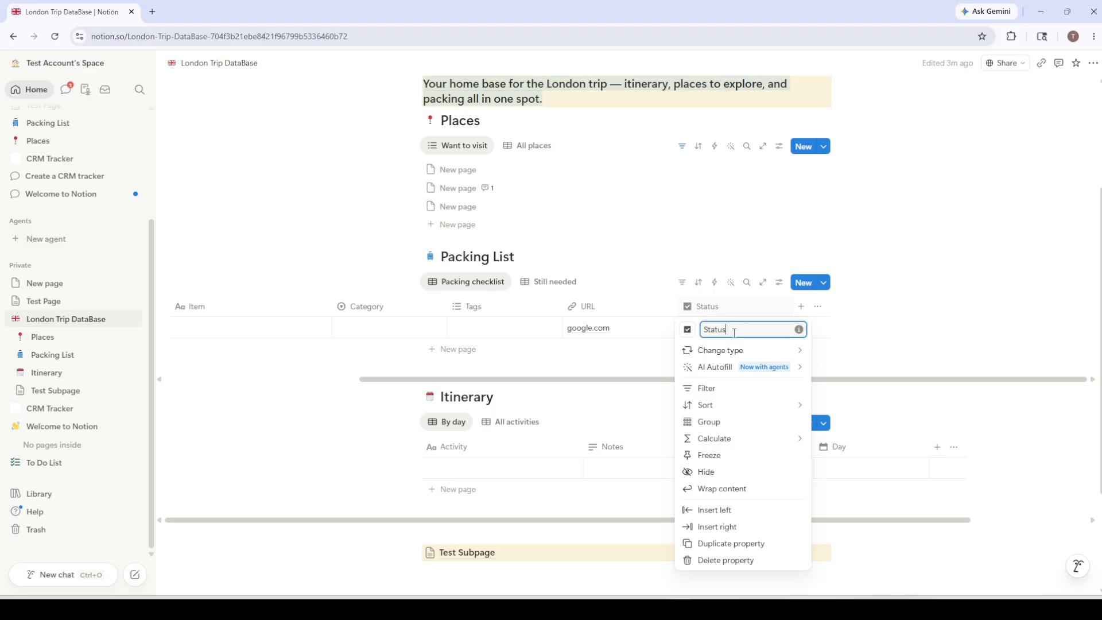
pyautogui.moveTo(734, 330); pyautogui.dragTo(704, 331)
pyautogui.write('Is i')
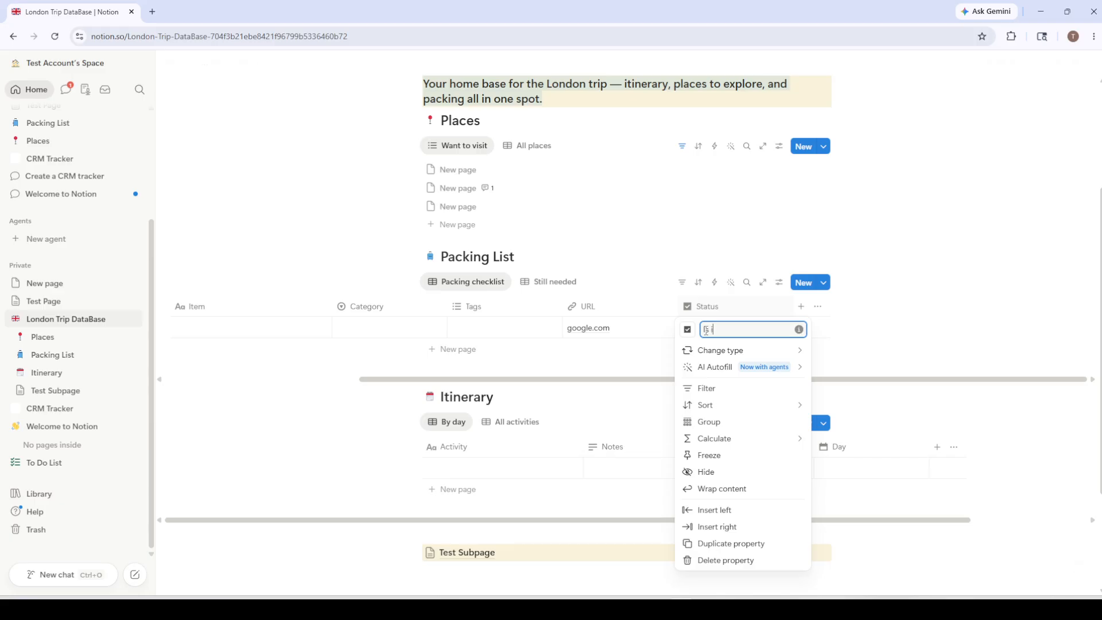
pyautogui.write('t already packed?')
pyautogui.press('Return')
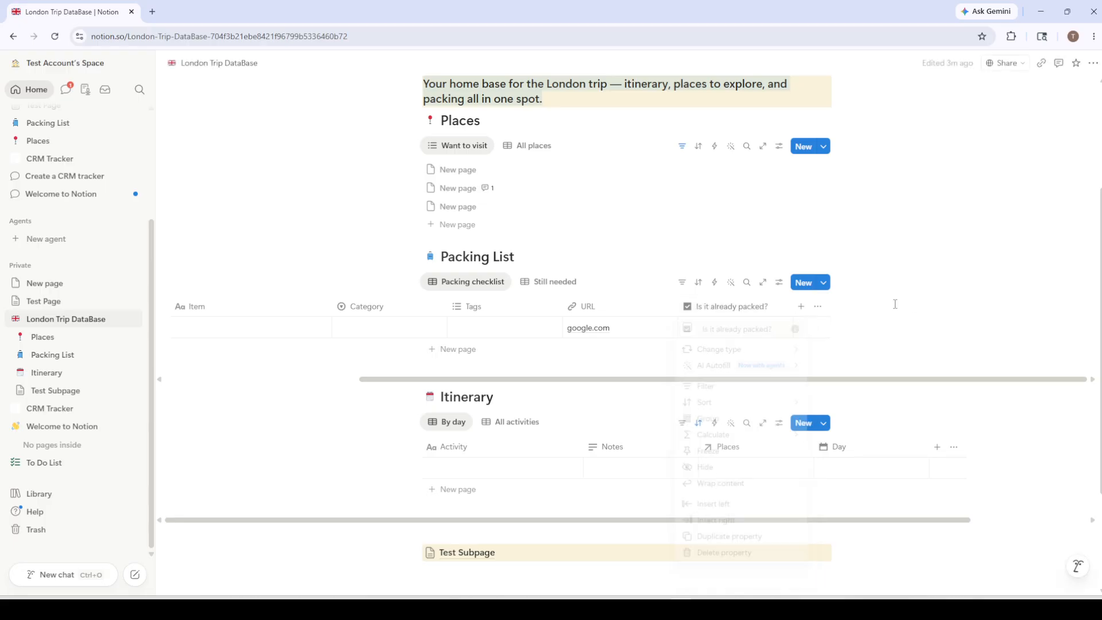
pyautogui.click(688, 327)
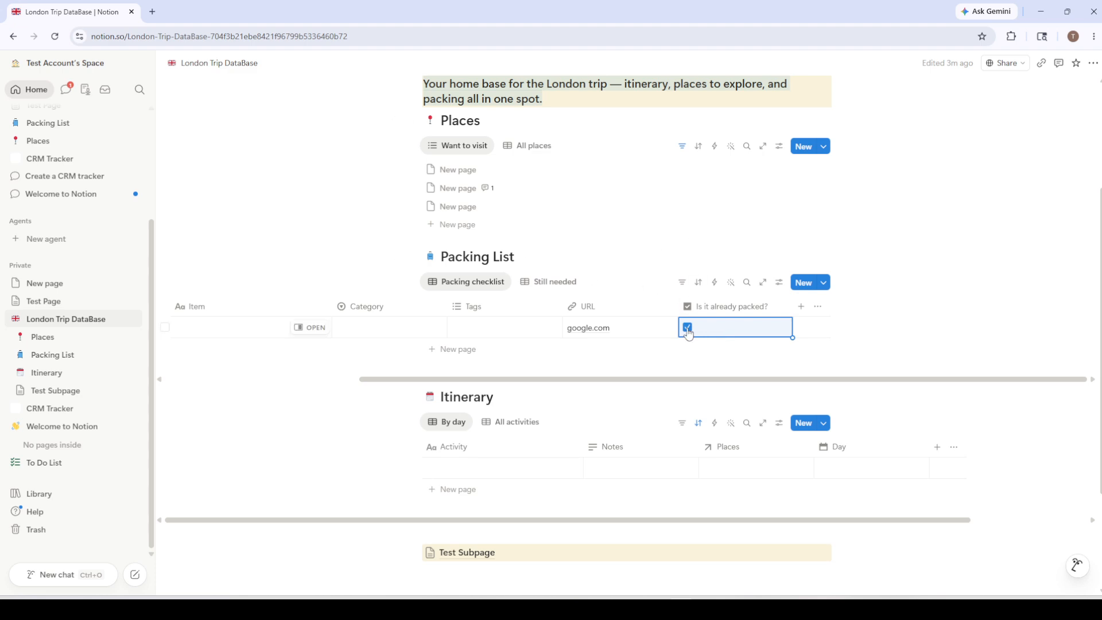
pyautogui.click(688, 326)
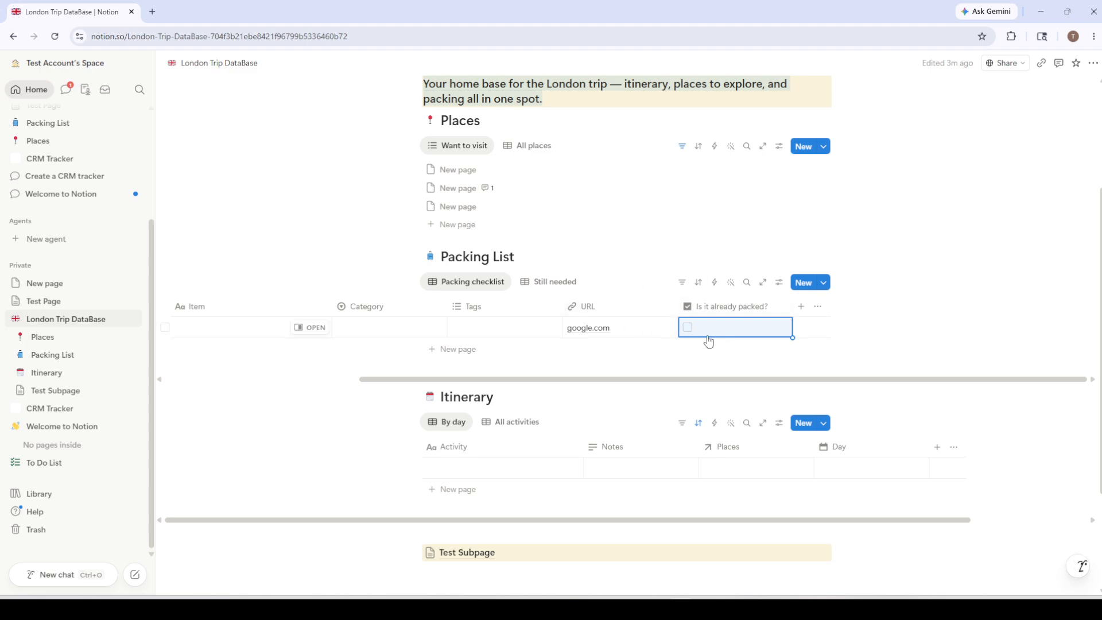